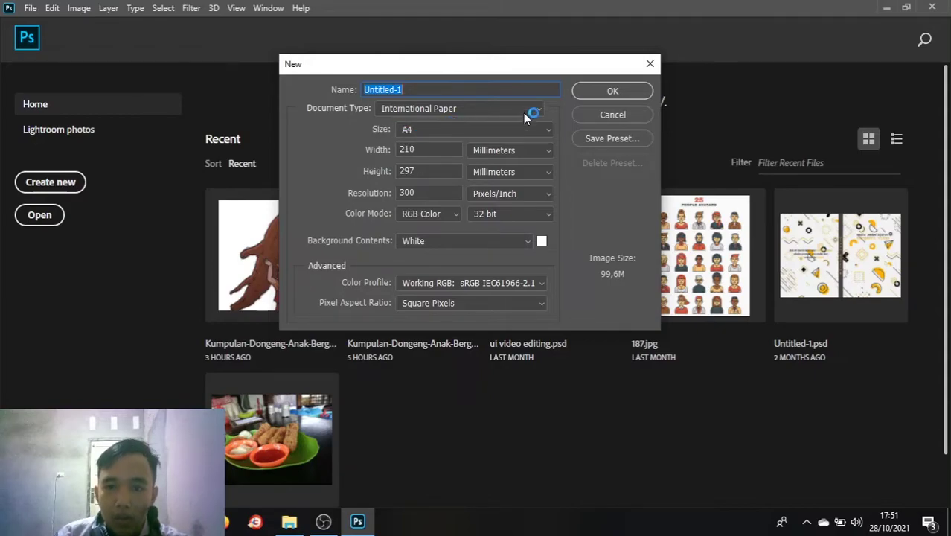
- Create an A4 document at 300 pixels/inch and place the 5418260 forest image from the tugas senbud folder in Documents
left_click(604, 90)
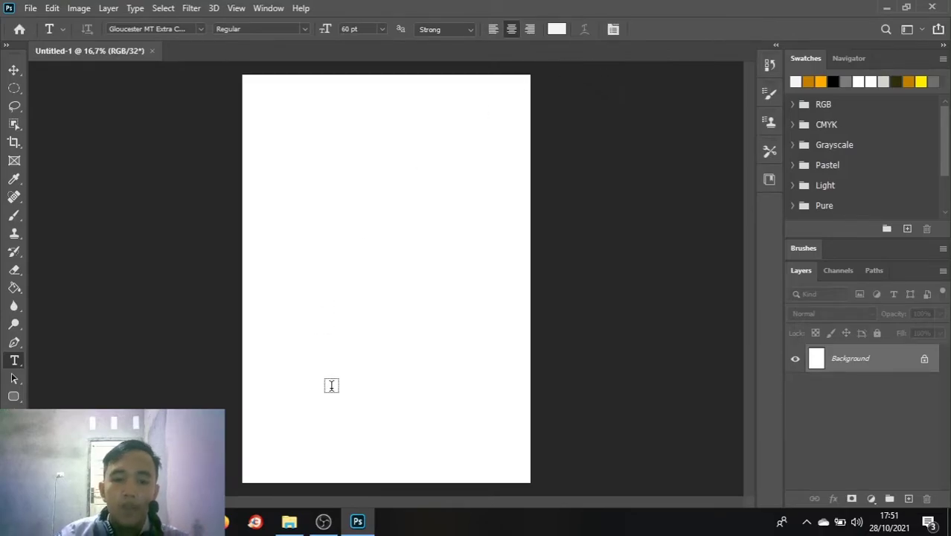
left_click(290, 521)
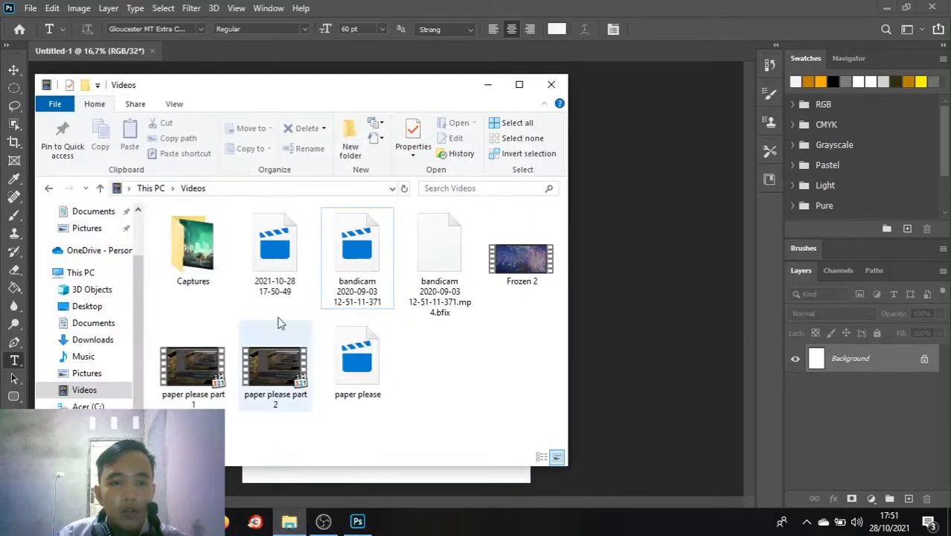
left_click(89, 322)
scroll(186, 301, "down", 10)
scroll(181, 300, "up", 3)
left_click(208, 348)
double_click(208, 347)
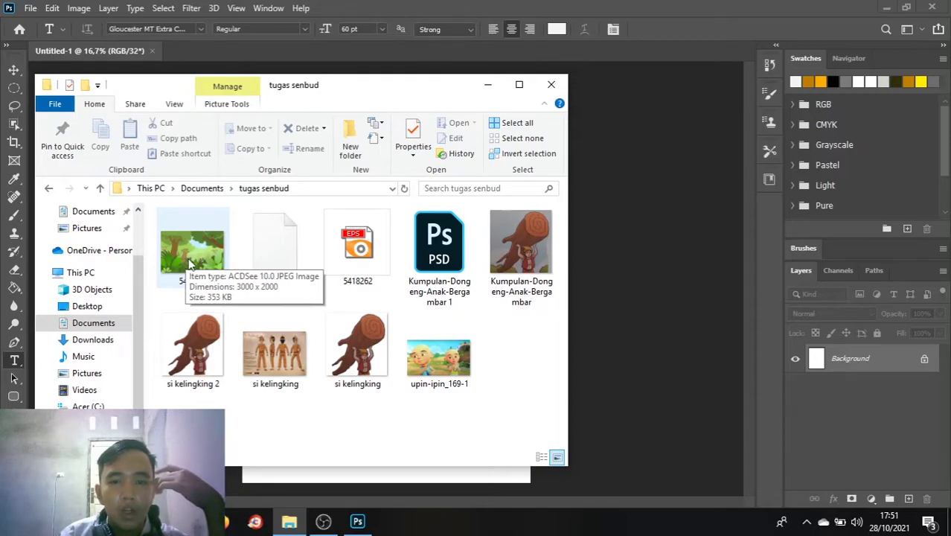
left_click(601, 274)
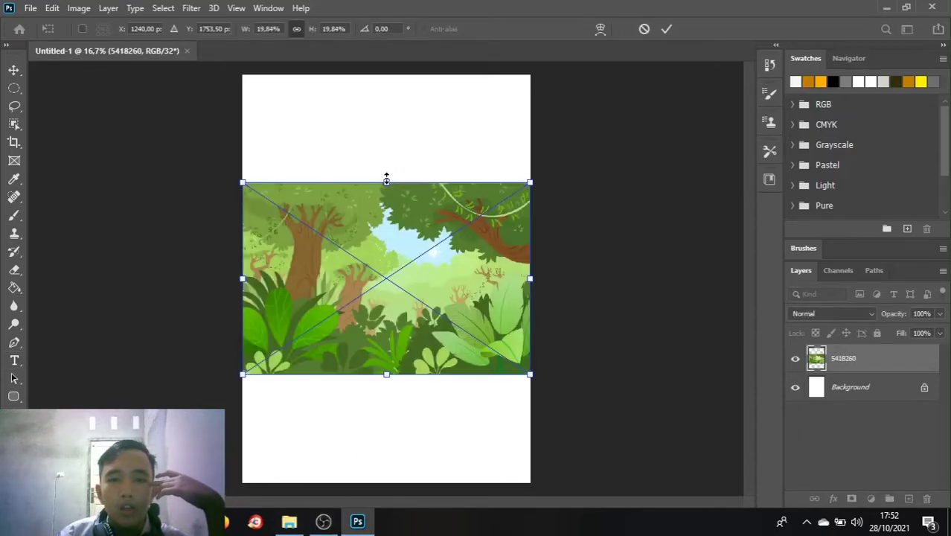
- Scale the placed forest image proportionally to about 43% so that it covers the whole page, and commit the placement
left_click_drag(386, 182, 387, 66)
left_click_drag(385, 375, 385, 482)
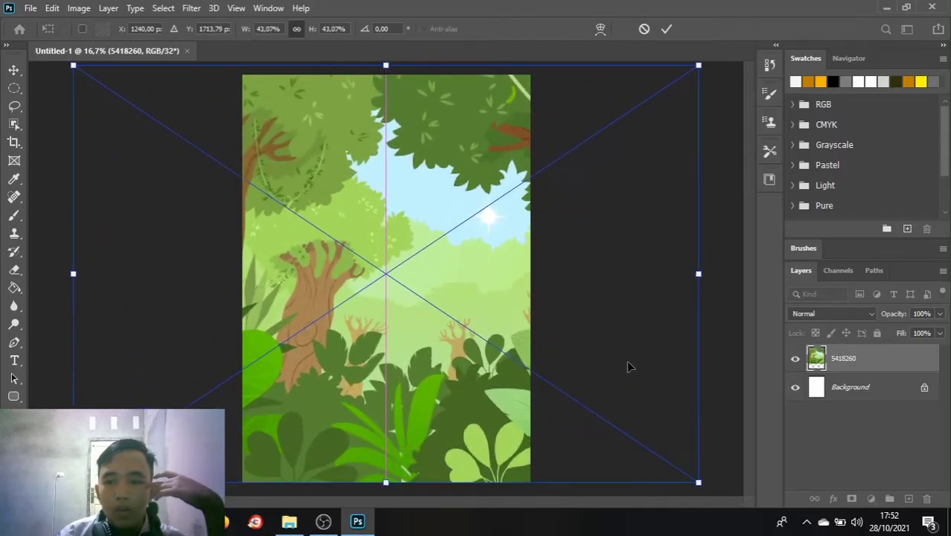
left_click(846, 388)
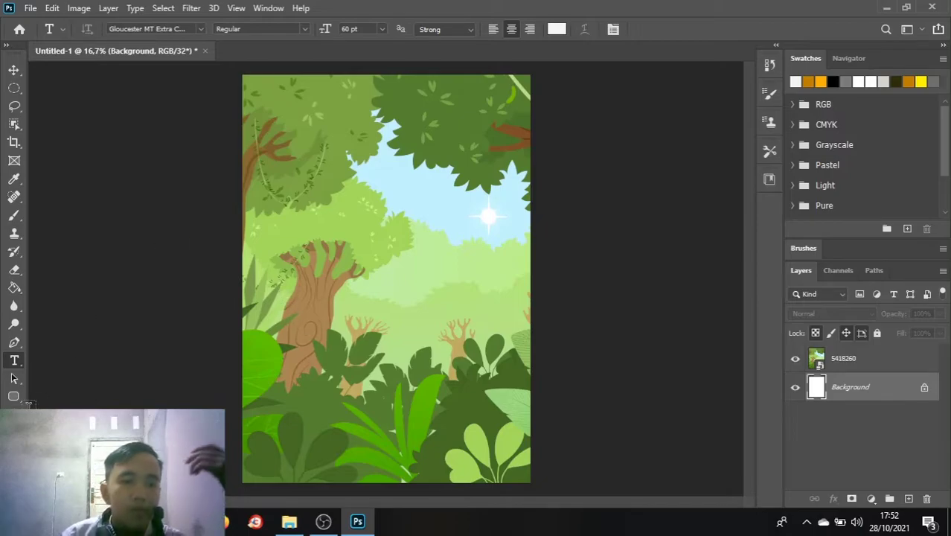
- Inspect the forest background up close around the large tree trunk, and return to a view of the whole page
key("z")
left_click(306, 350, "alt")
left_click(304, 331, "alt")
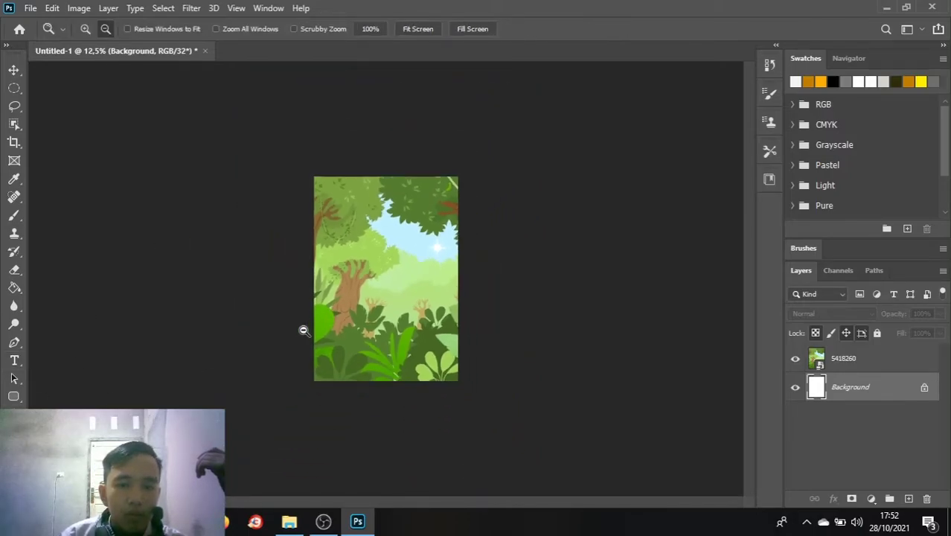
left_click(86, 29)
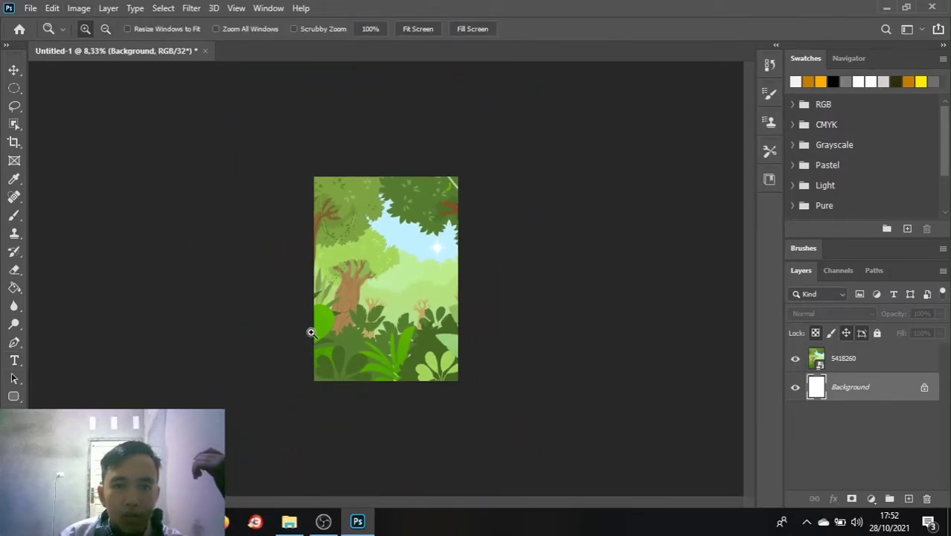
left_click(312, 330)
left_click(271, 305)
left_click(270, 302)
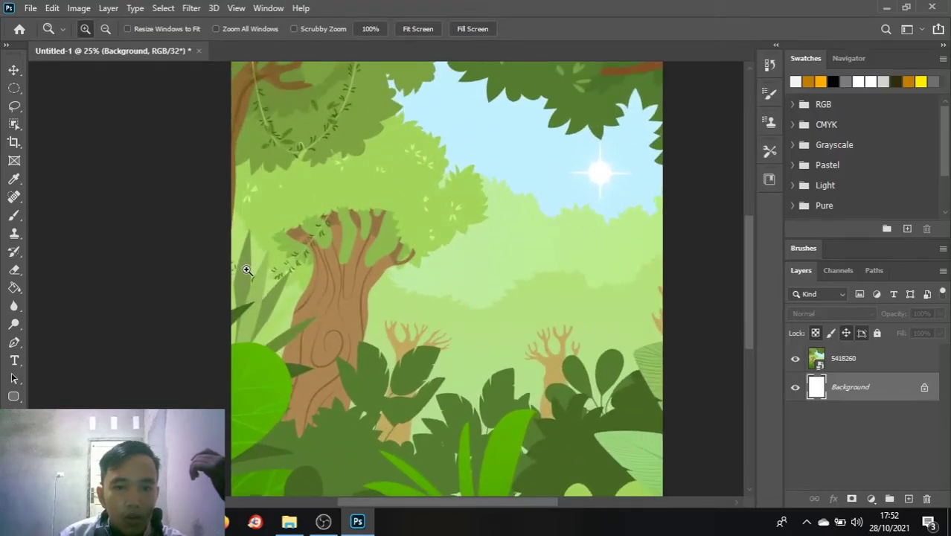
left_click(246, 270)
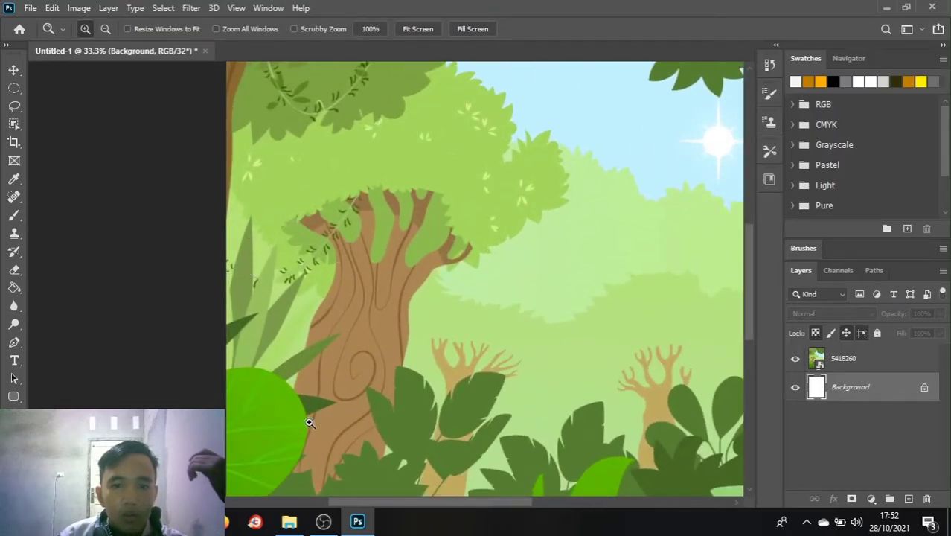
scroll(668, 430, "down", 1)
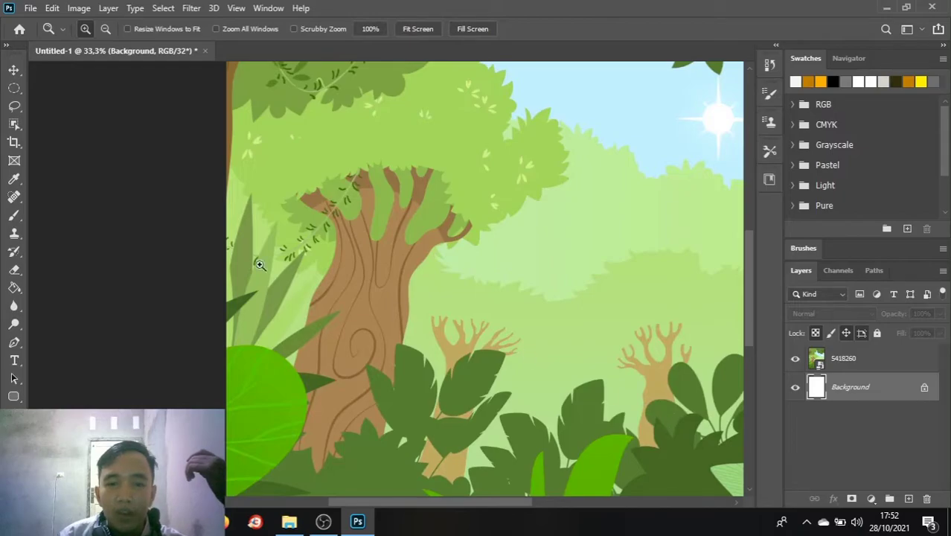
left_click(105, 29)
left_click(497, 266)
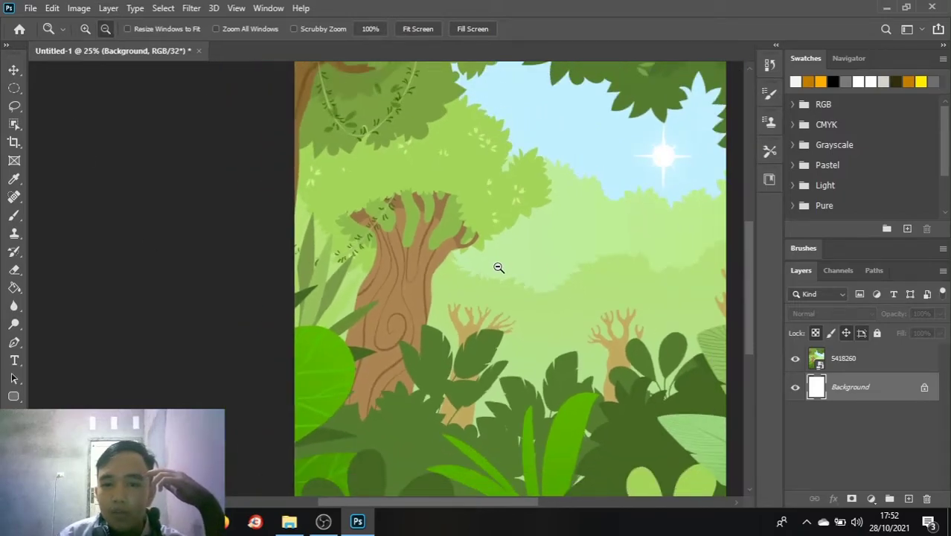
left_click(554, 274)
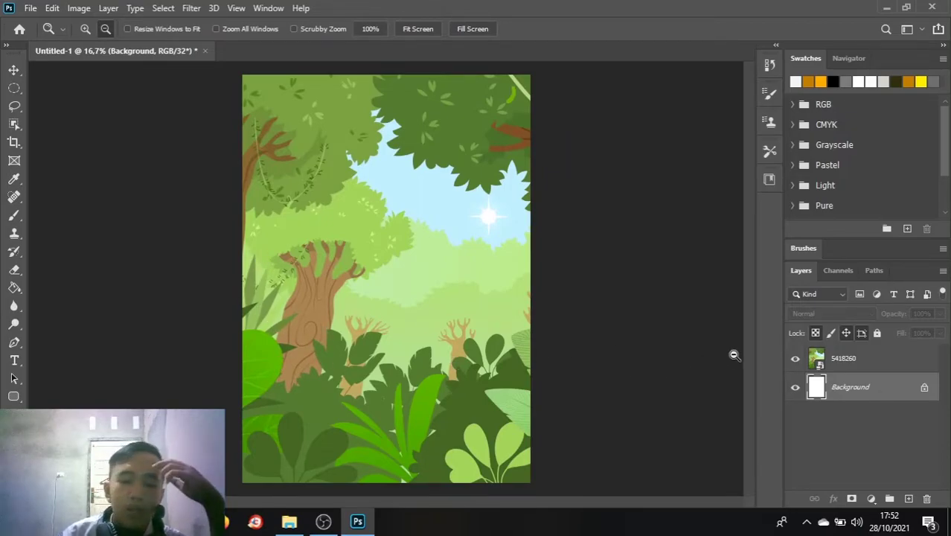
mouse_move(328, 524)
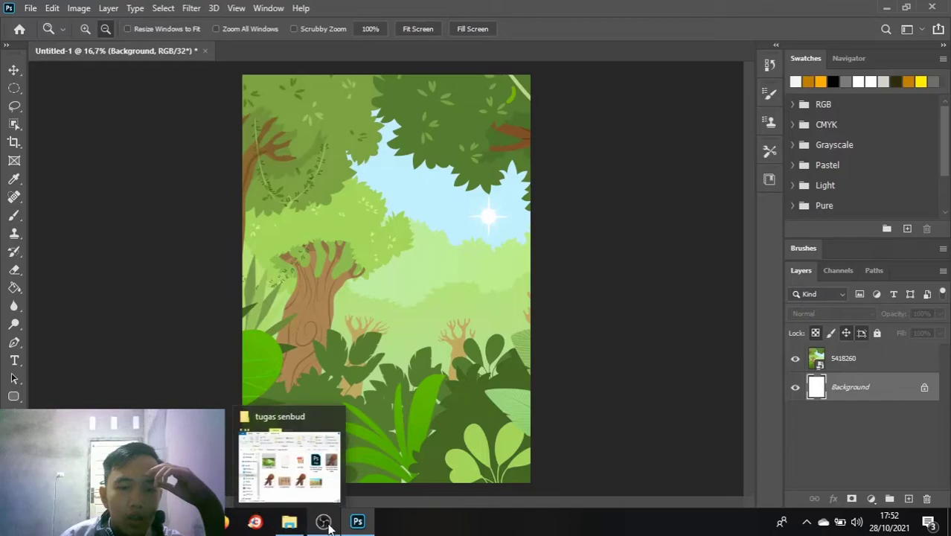
left_click(289, 522)
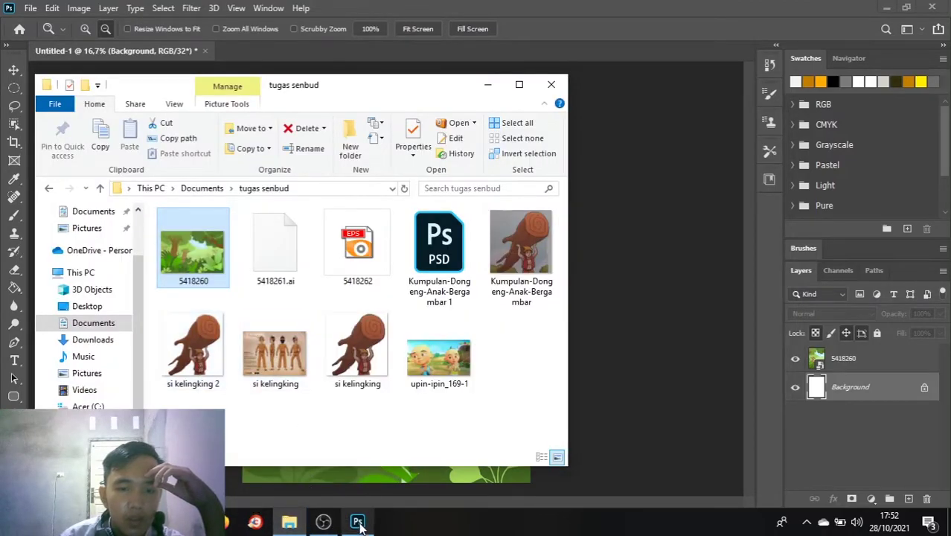
left_click(324, 522)
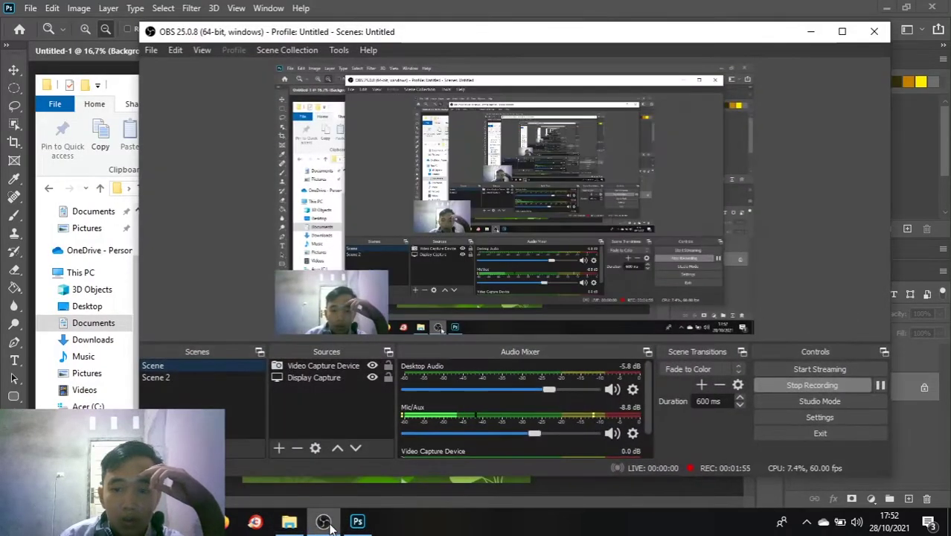
left_click(810, 32)
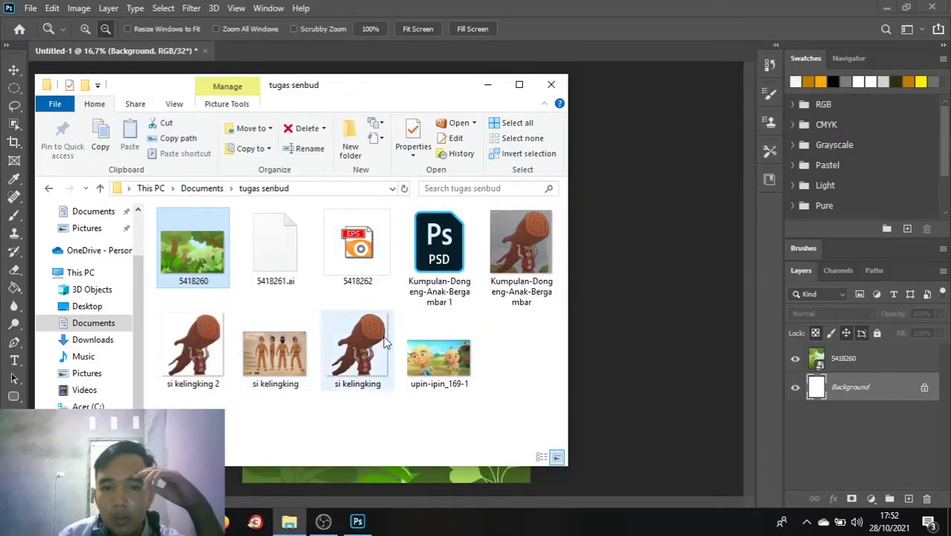
left_click_drag(201, 354, 437, 475)
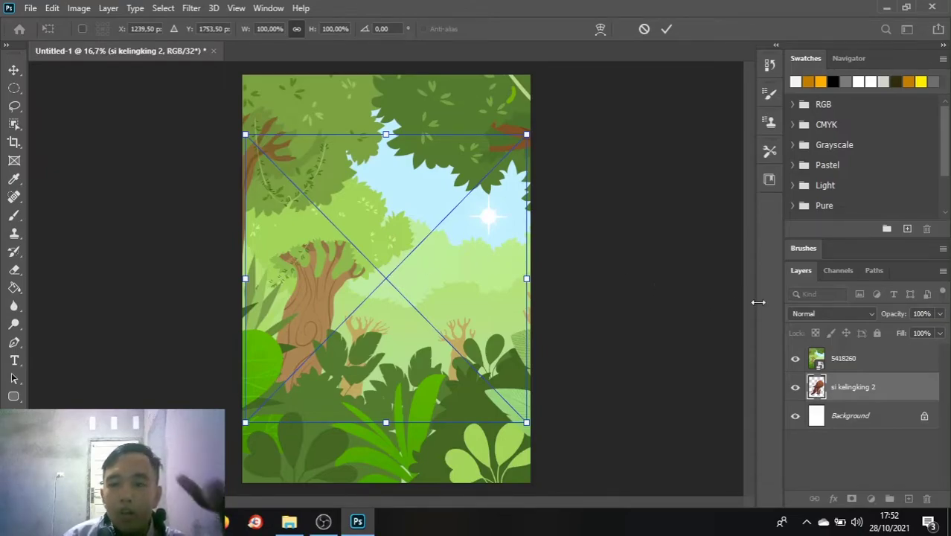
left_click(884, 388)
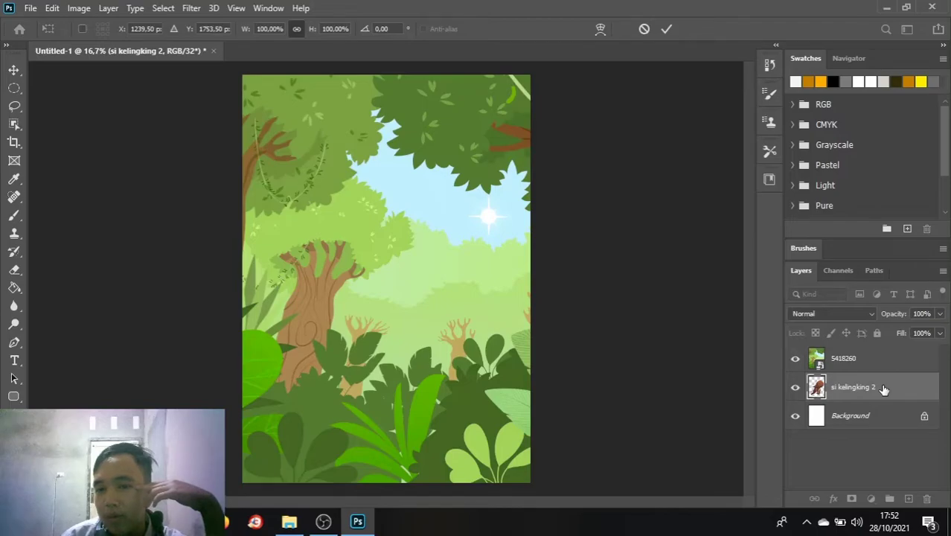
right_click(884, 389)
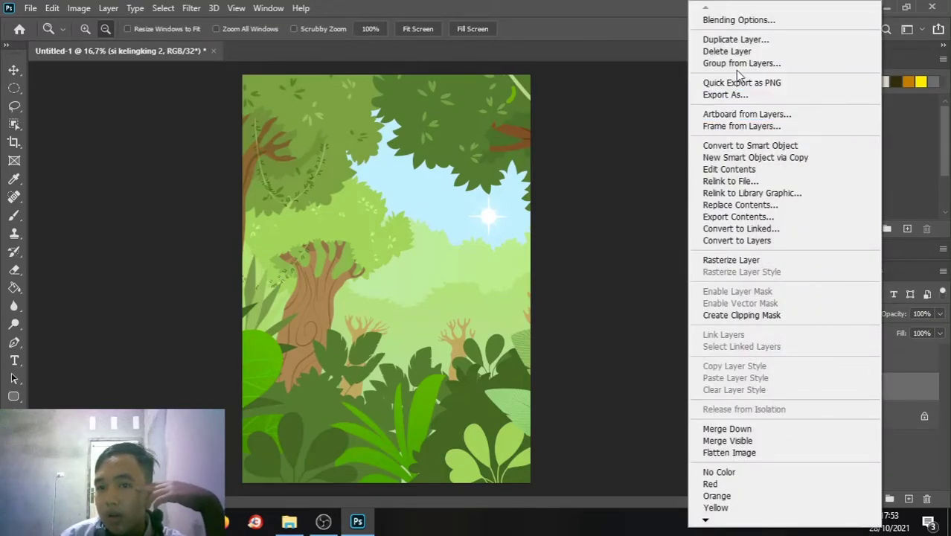
left_click(732, 52)
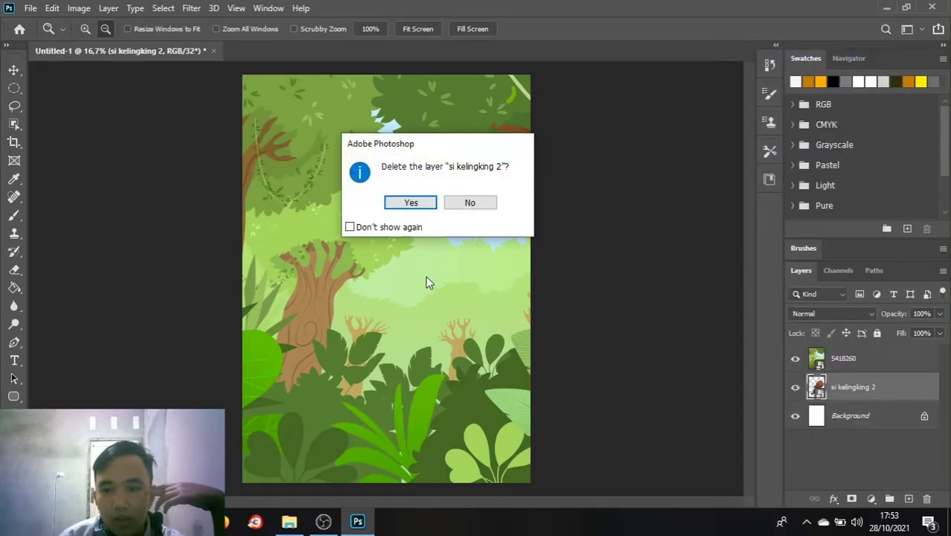
left_click(411, 202)
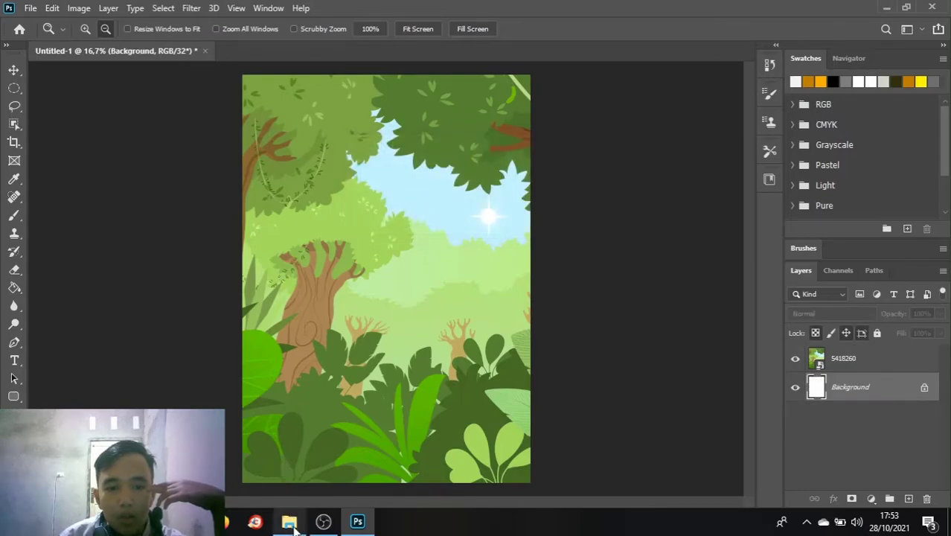
- Place the si kelingking 2 image from the tugas senbud folder and reorder the 5418260 forest layer beneath it
left_click(293, 526)
left_click_drag(204, 364, 457, 477)
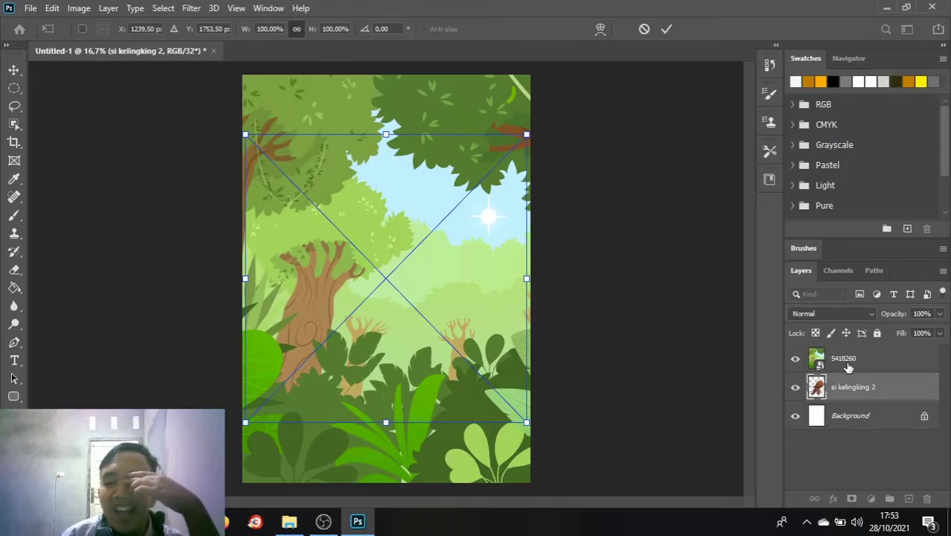
left_click_drag(845, 360, 843, 396)
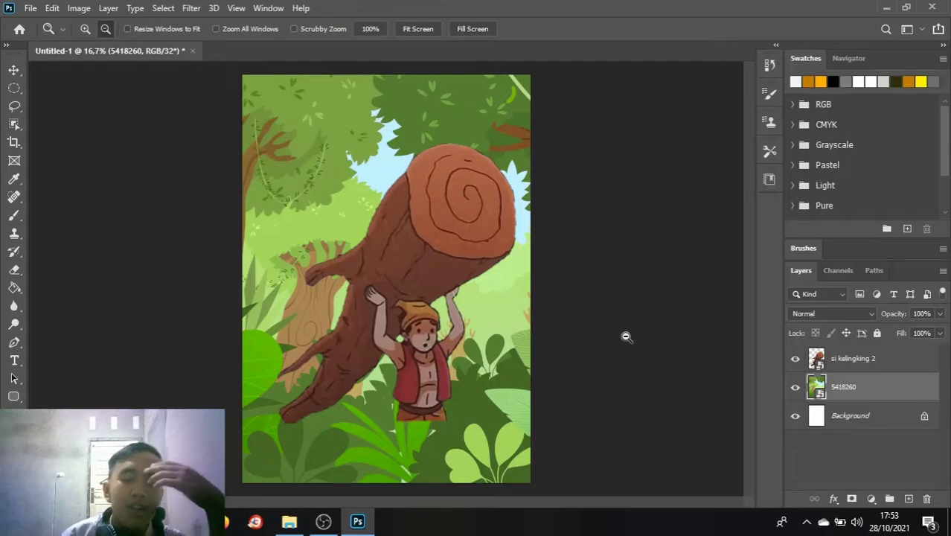
right_click(857, 360)
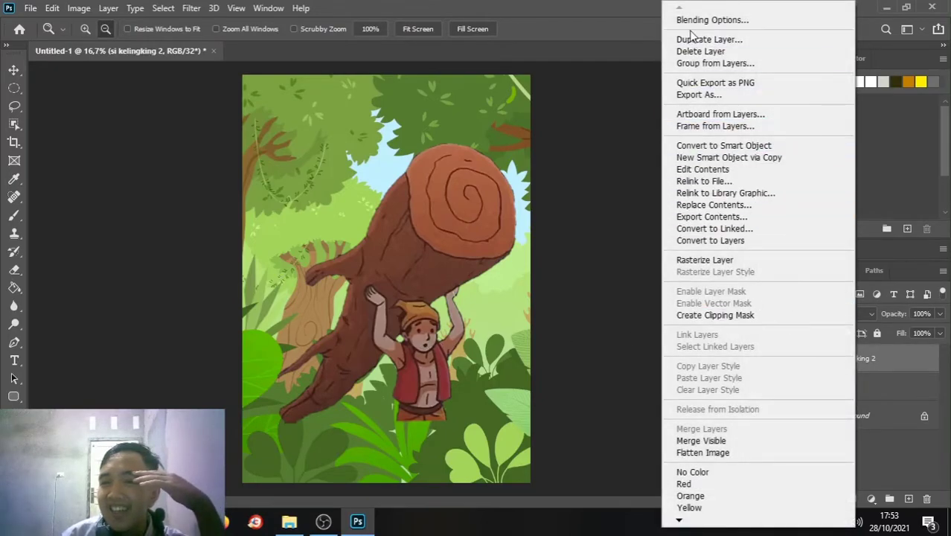
left_click(692, 54)
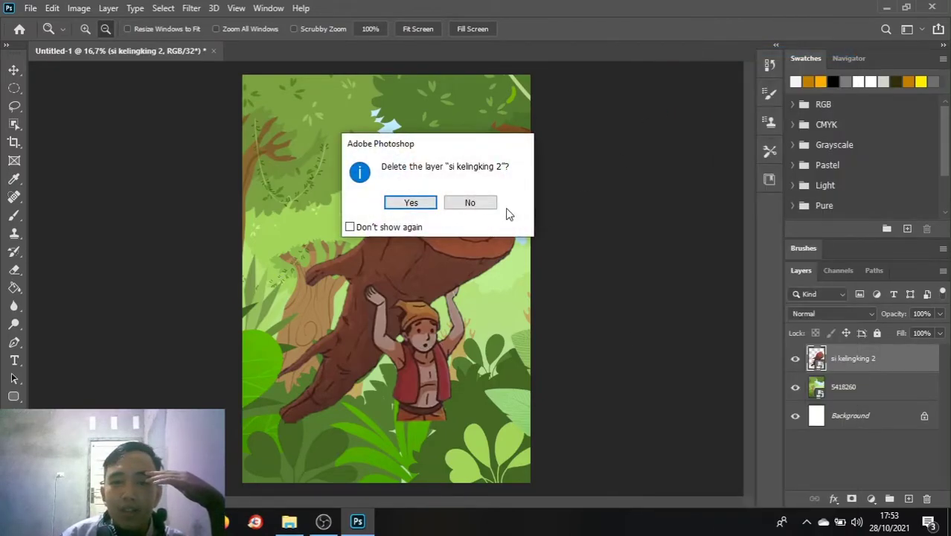
left_click(472, 203)
- Move the si kelingking 2 character with the log into the page's lower-left area so its base meets the bottom edge
left_click(13, 69)
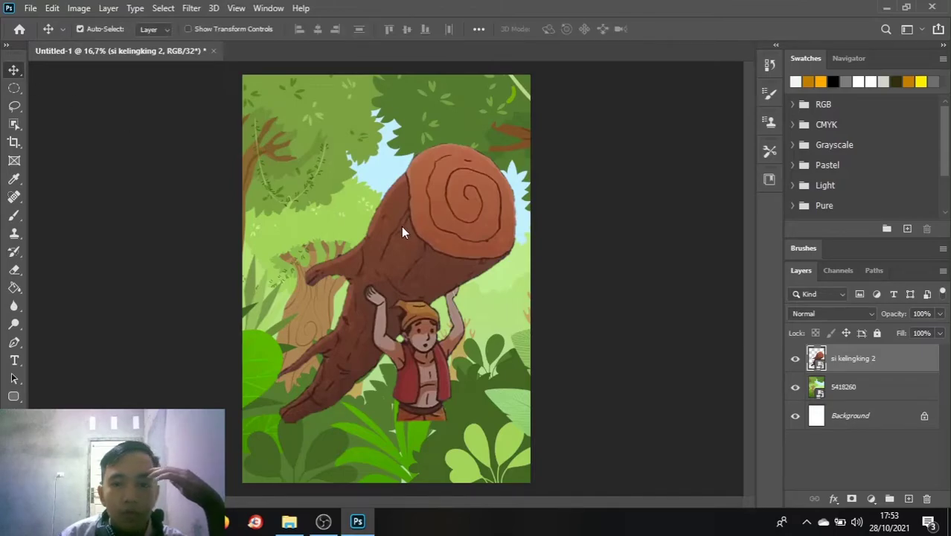
left_click_drag(400, 237, 388, 311)
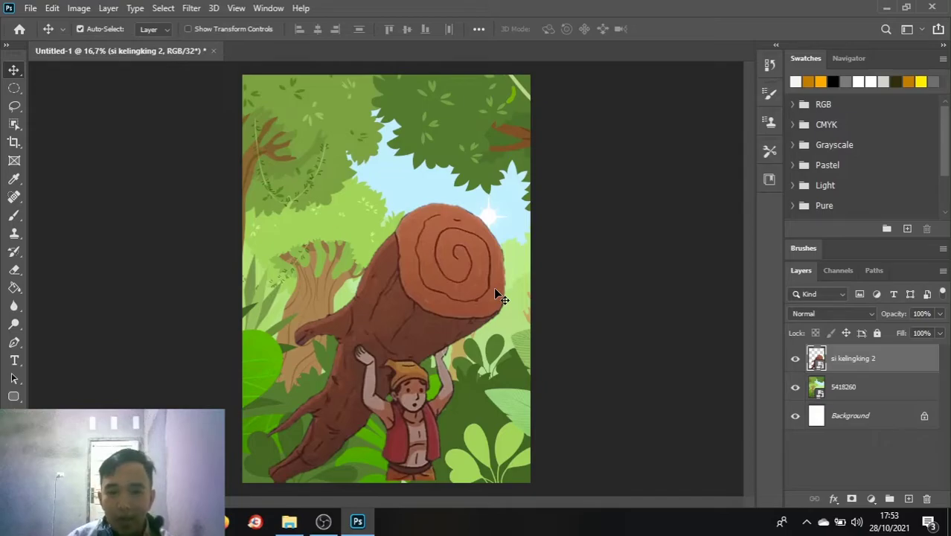
left_click_drag(401, 396, 331, 395)
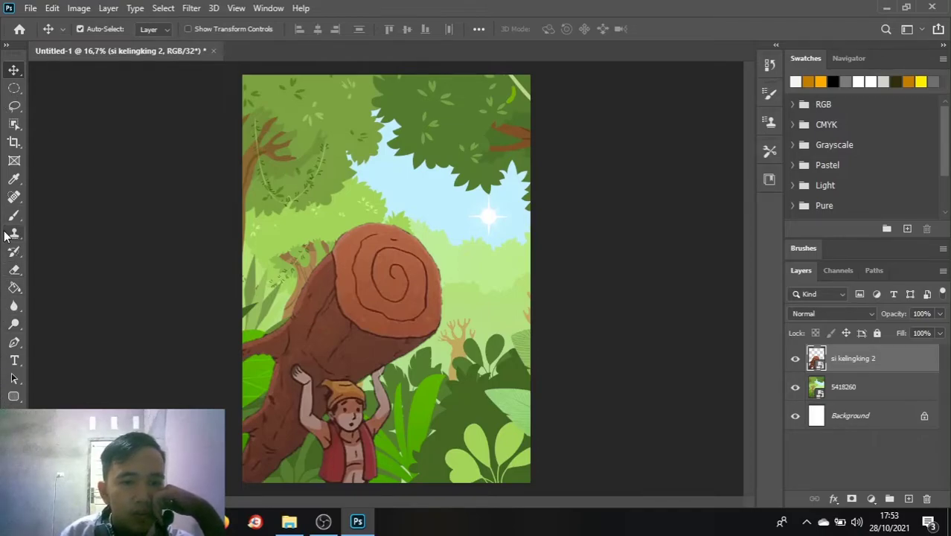
- Add the text "Cerita rakyat bangka belitung" above the log in Eras Demi ITC at 36 pt
left_click(15, 360)
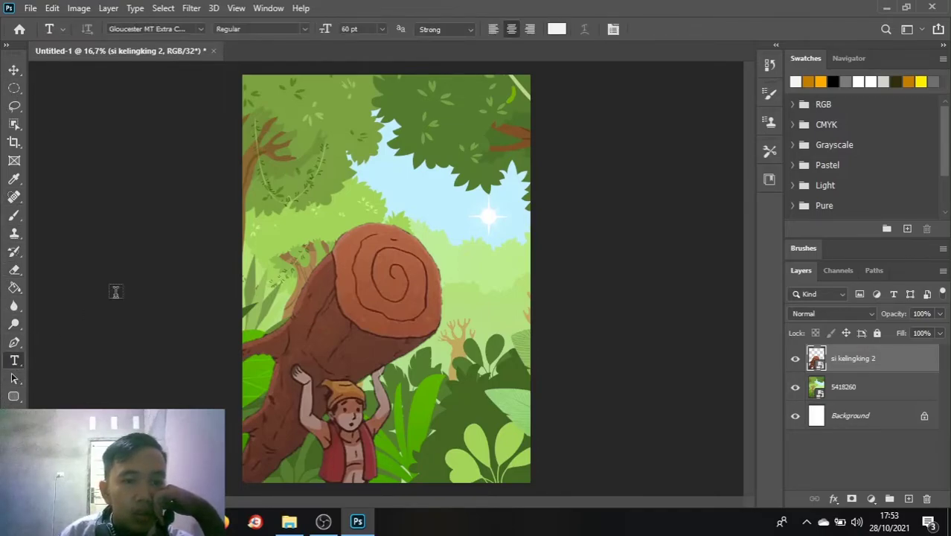
left_click(345, 154)
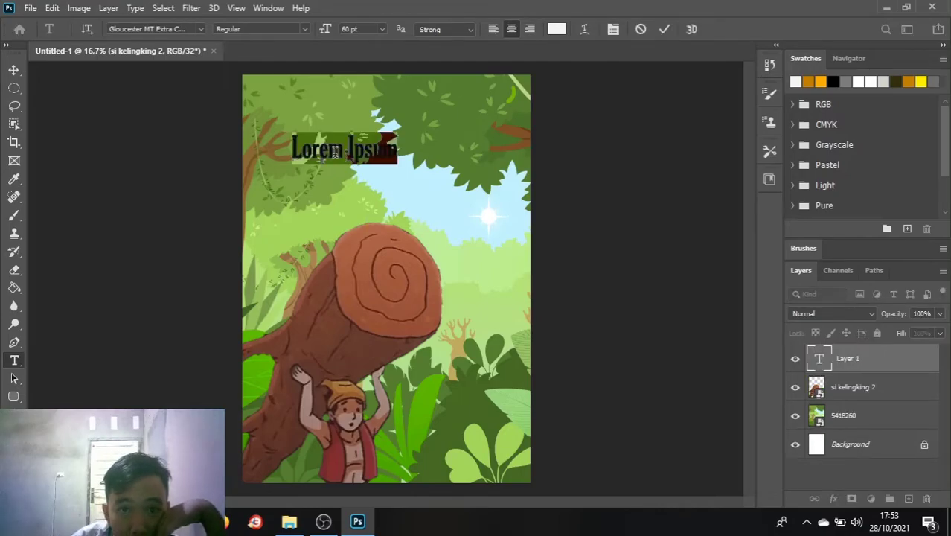
left_click(201, 29)
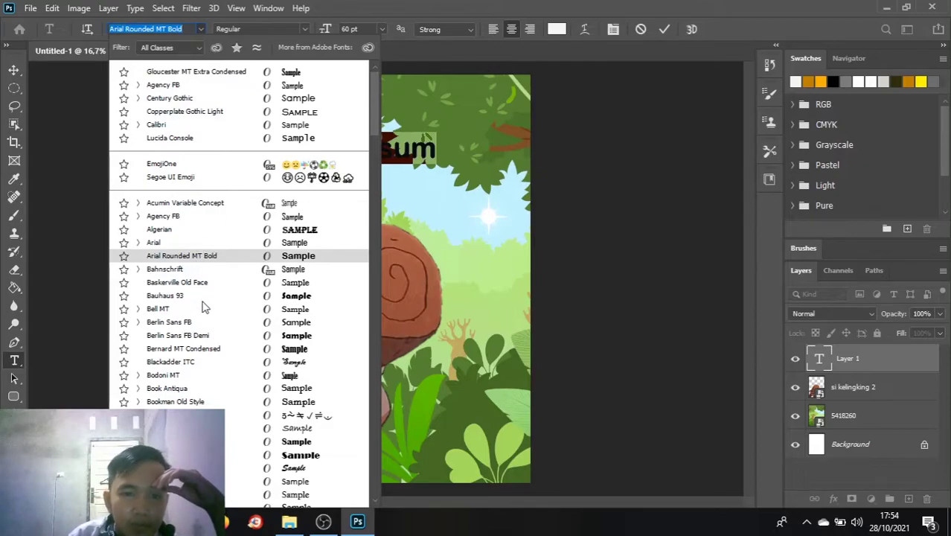
scroll(152, 243, "down", 4)
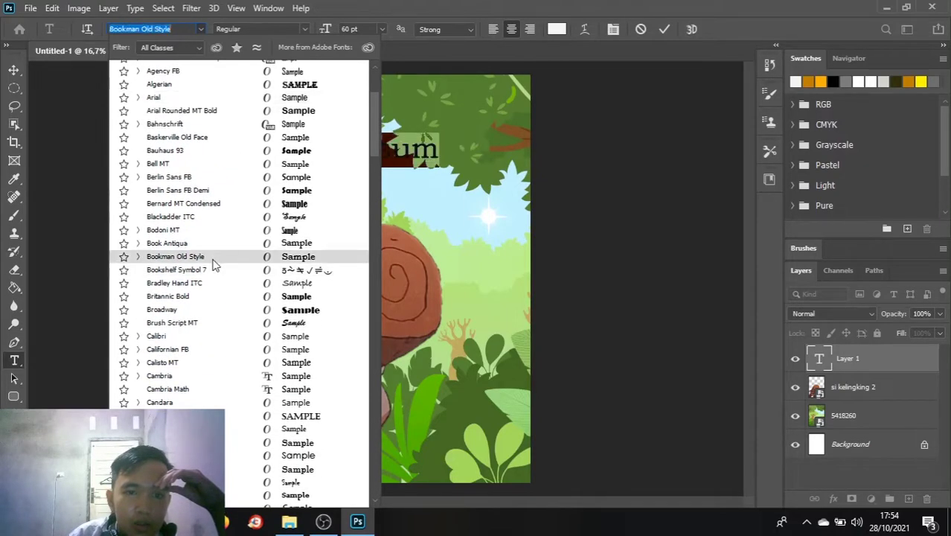
scroll(212, 260, "down", 2)
key("Escape")
left_click(382, 28)
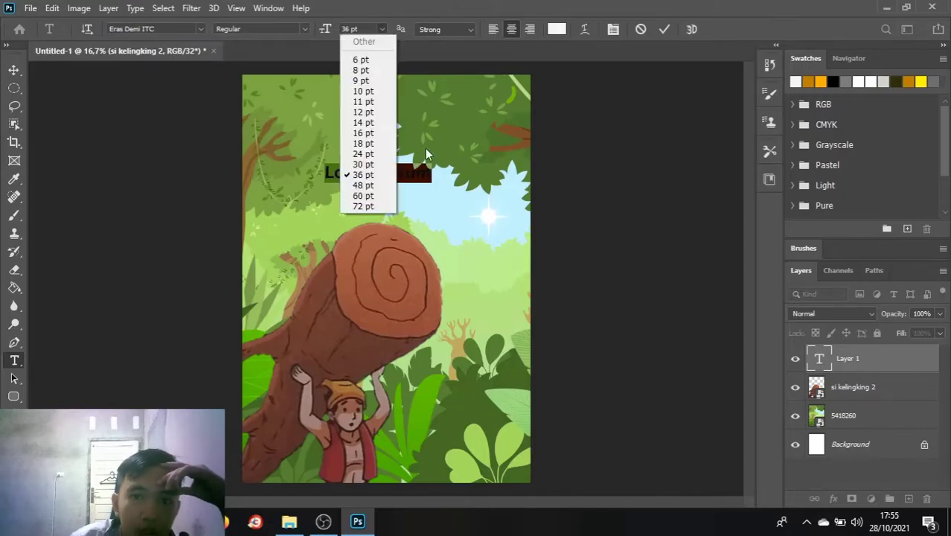
left_click(353, 172)
type("Cerita rakyat bangka belitung")
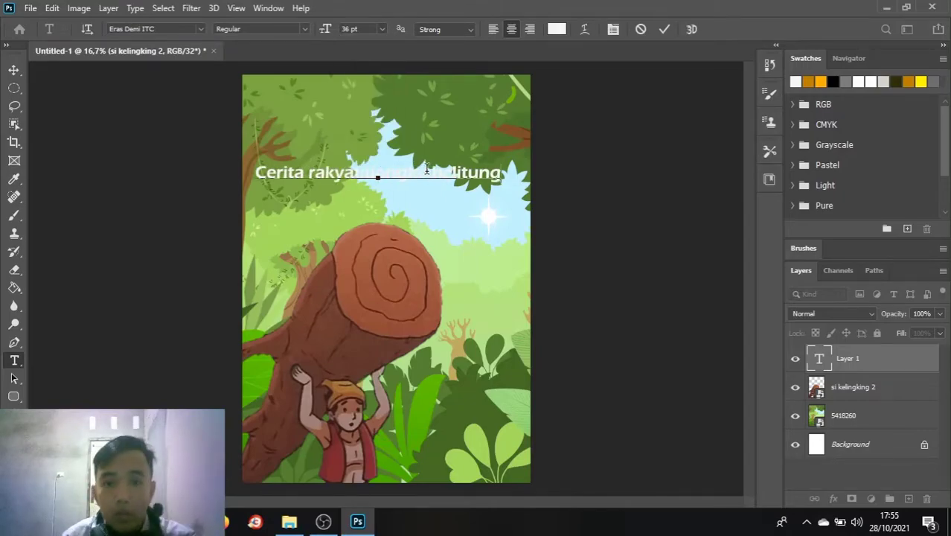
- Move the "Cerita rakyat bangka belitung" text to the page's upper edge and recolour it orange
left_click_drag(461, 192, 506, 117)
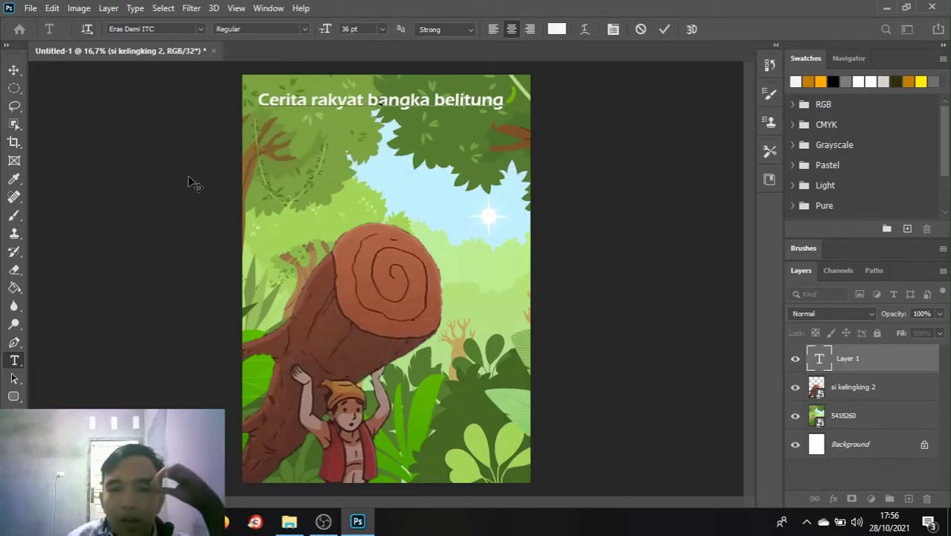
left_click(557, 29)
left_click(468, 302)
left_click(391, 128)
left_click_drag(483, 429, 482, 407)
key("Return")
left_click(557, 29)
left_click(467, 301)
key("Return")
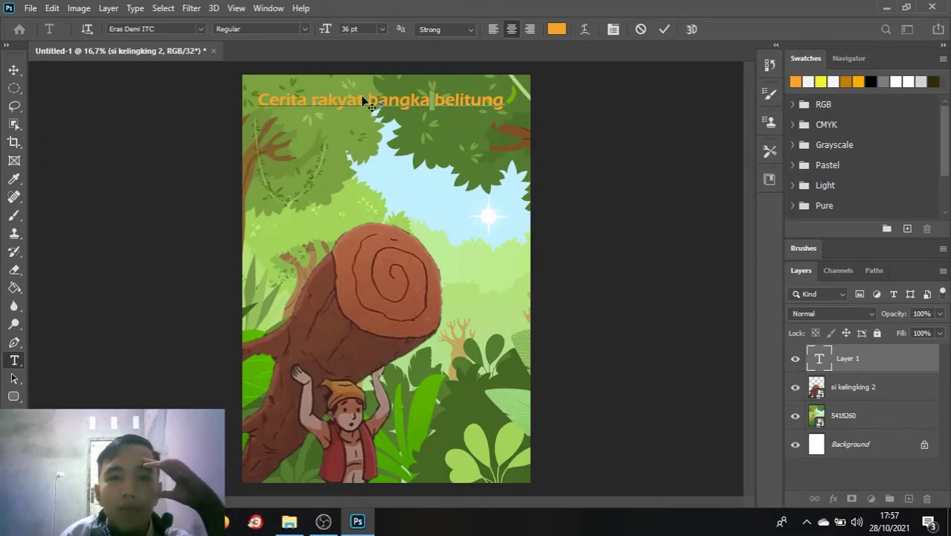
left_click(857, 360)
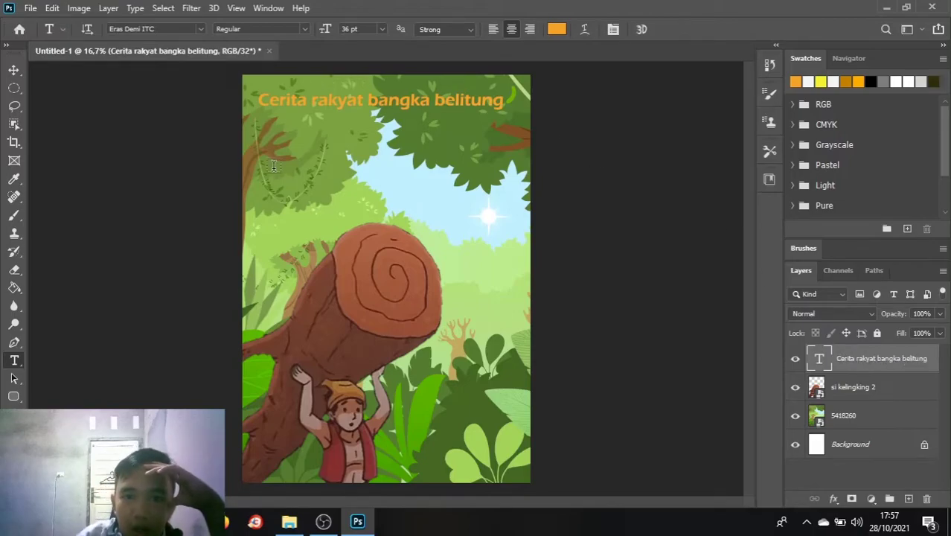
- Try the "Cerita rakyat bangka belitung" text at 60 pt, and set it back to 36 pt
left_click(381, 28)
left_click(365, 195)
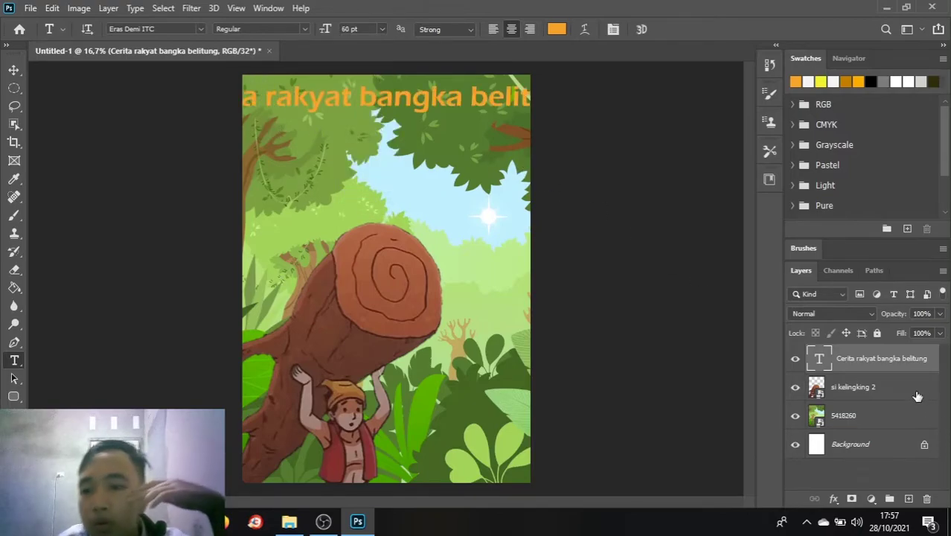
left_click(383, 30)
left_click(361, 175)
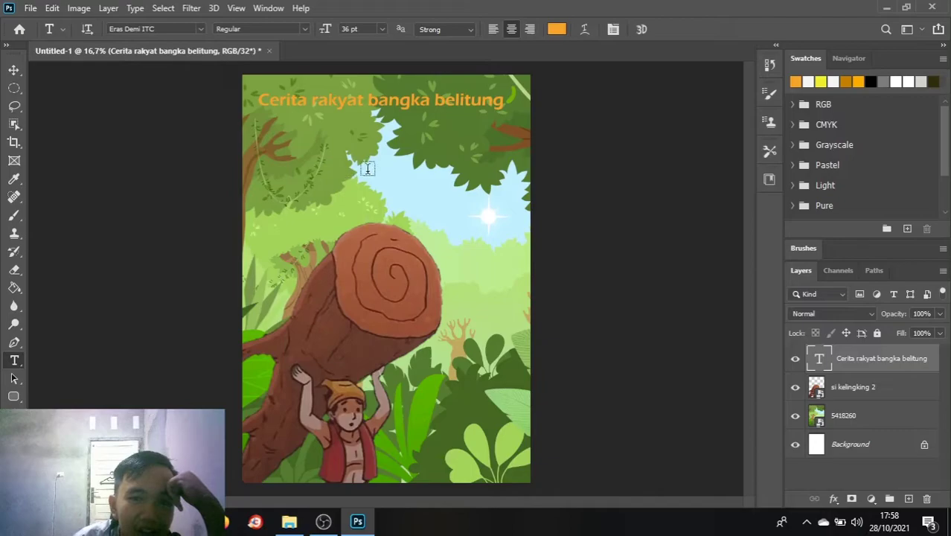
- Add the orange text "Si kelingking" at 60 pt just below the "Cerita rakyat bangka belitung" line
left_click(384, 131)
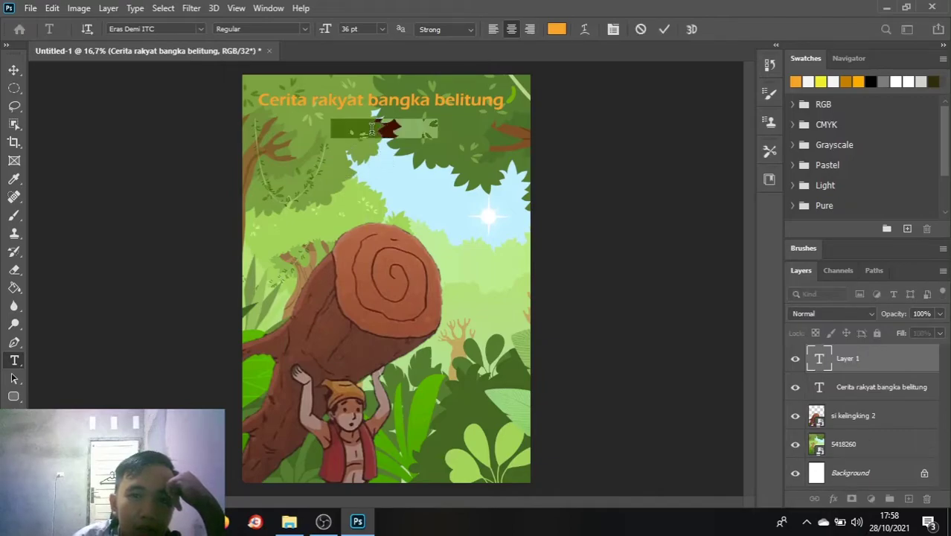
left_click(381, 29)
left_click(358, 195)
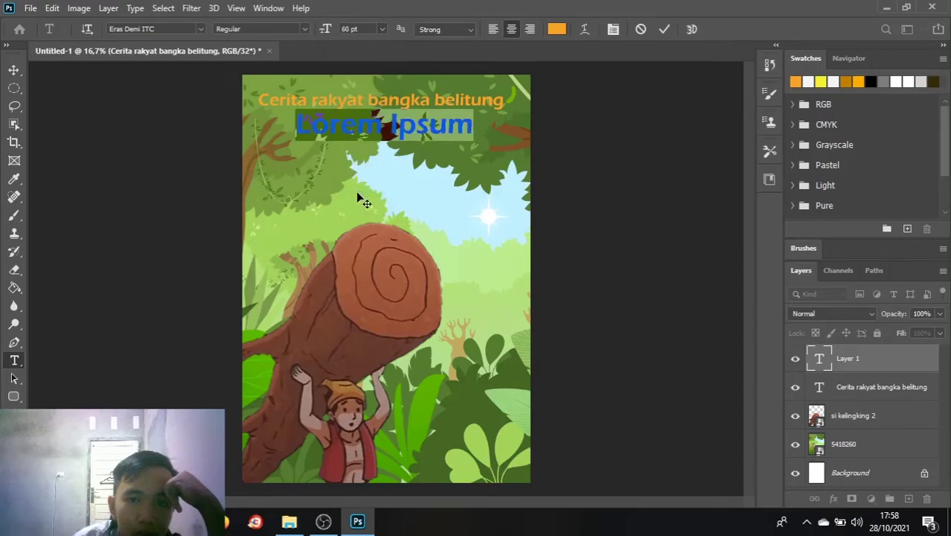
left_click(472, 121)
key("BackSpace")
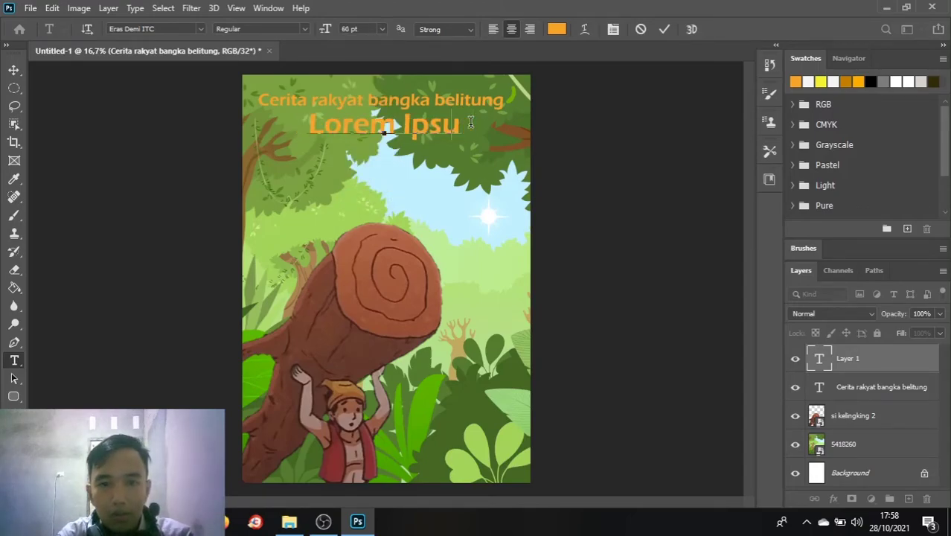
key("BackSpace")
key("BackSpace")
key("BackSpace")
key("BackSpace")
key("BackSpace")
key("BackSpace")
key("BackSpace")
key("BackSpace")
key("BackSpace")
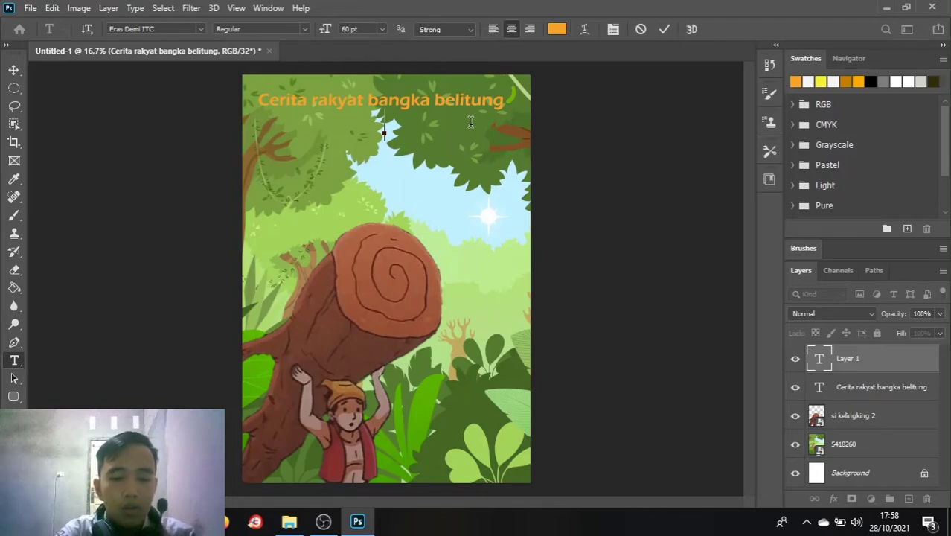
type("Si")
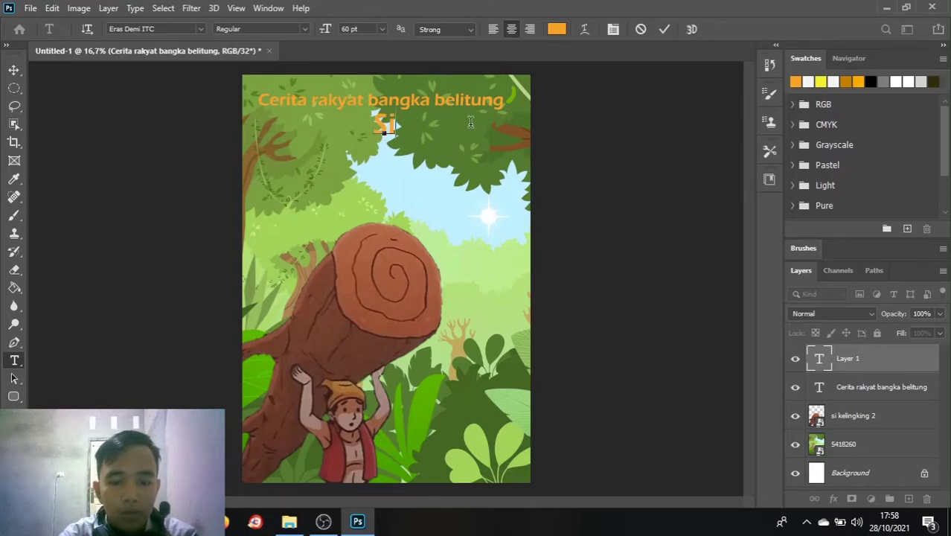
type("kelingking")
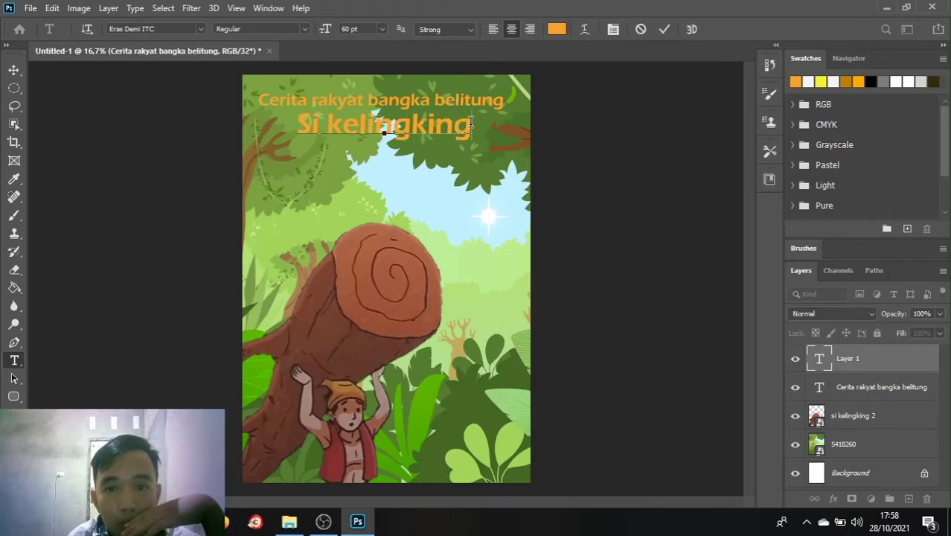
- Warp the "Si kelingking" text with the Arc Upper style, horizontal, with a +50% bend
left_click(584, 30)
left_click(453, 117)
left_click(435, 184)
left_click(564, 128)
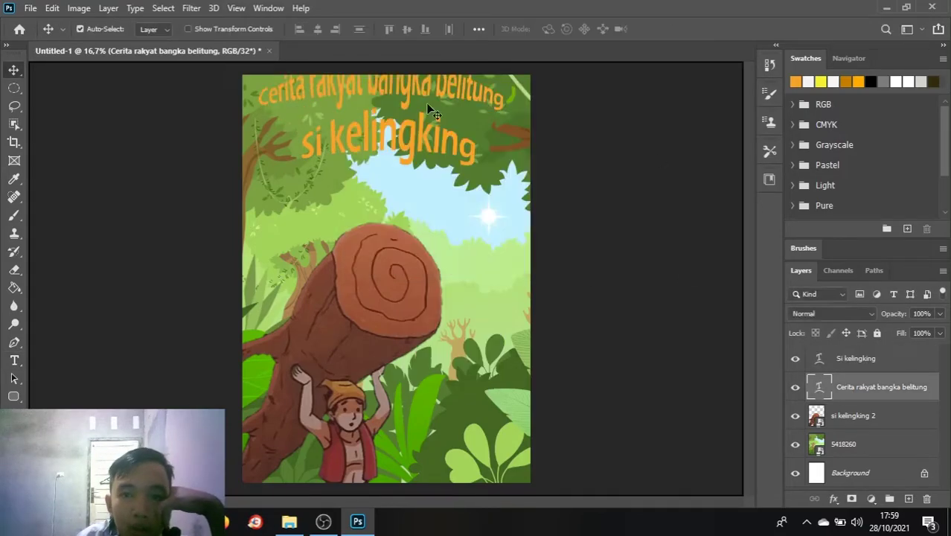
- Remove the warp from the "Cerita rakyat bangka belitung" text and position it just above the "Si kelingking" title
right_click(881, 387)
left_click(744, 245)
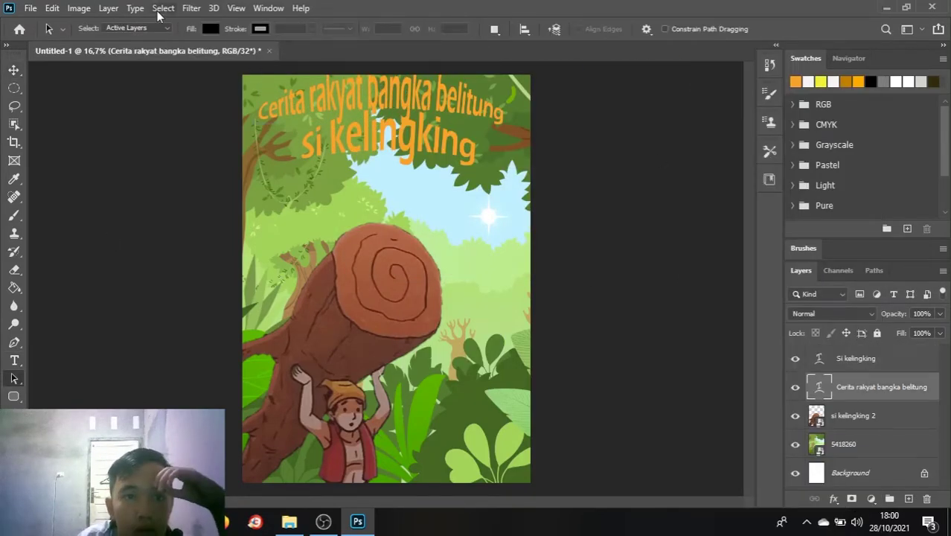
key("t")
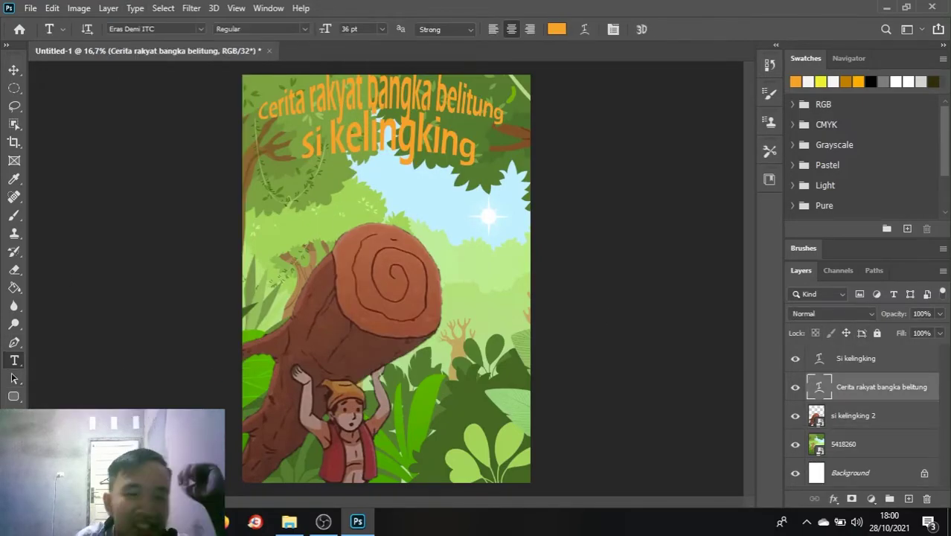
left_click(584, 29)
left_click(562, 130)
key("v")
left_click_drag(484, 119, 502, 101)
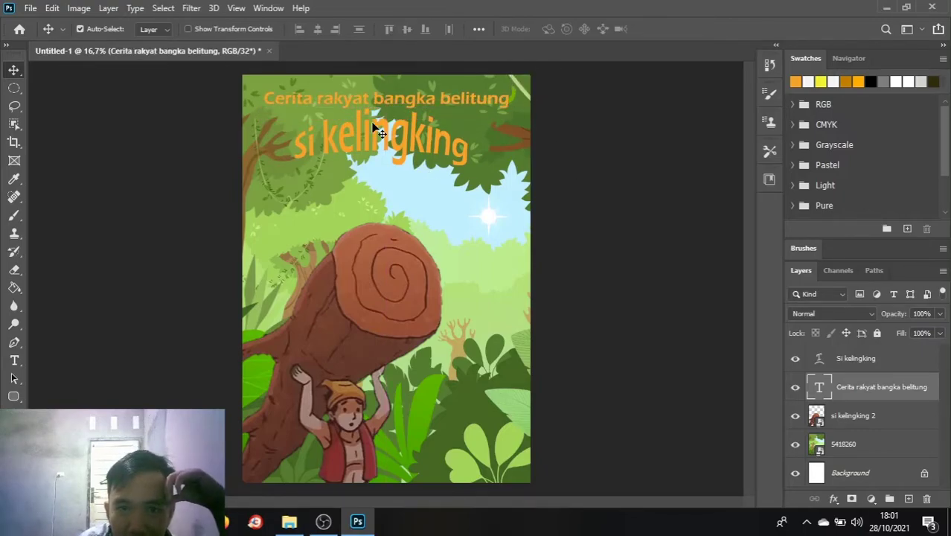
- Try the vertical orientation for the "Si kelingking" text's Arc Upper warp, and return it to horizontal
left_click(14, 359)
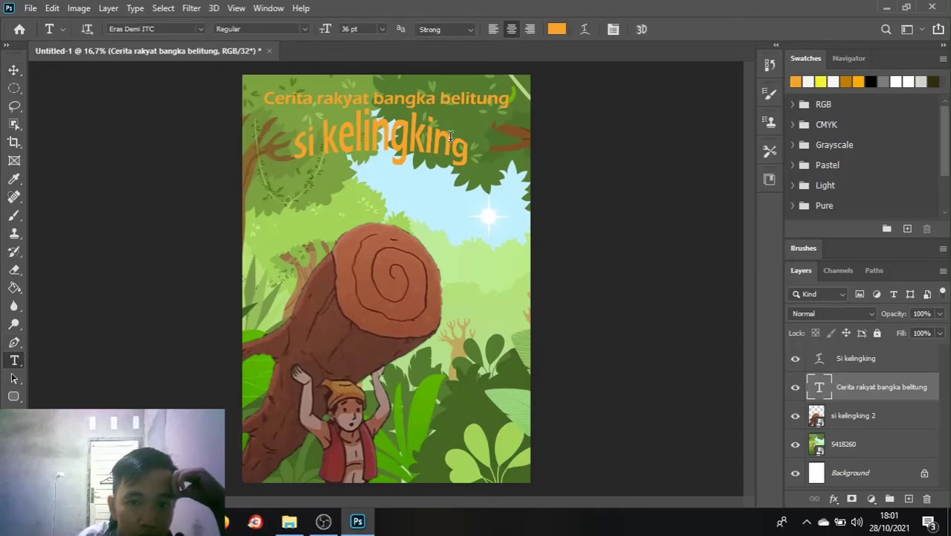
left_click(856, 358)
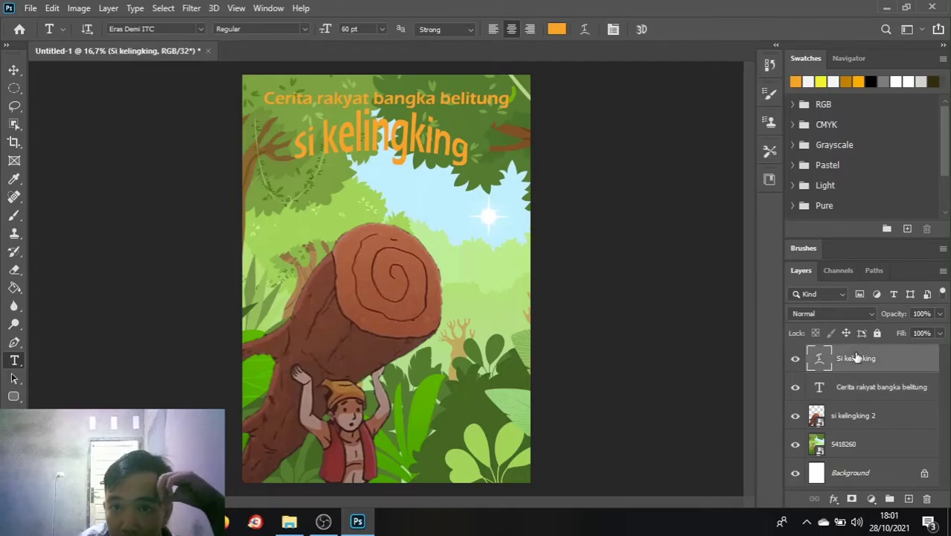
left_click(585, 29)
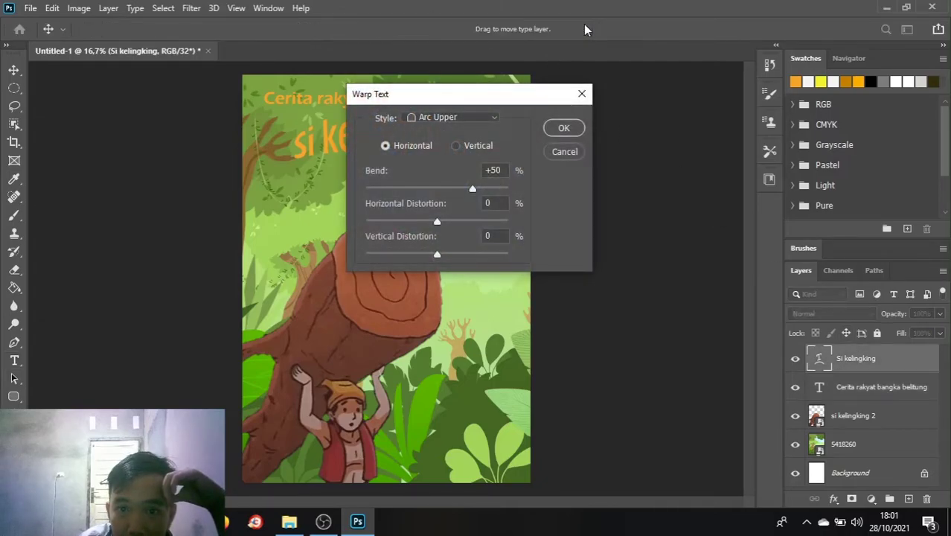
left_click(456, 145)
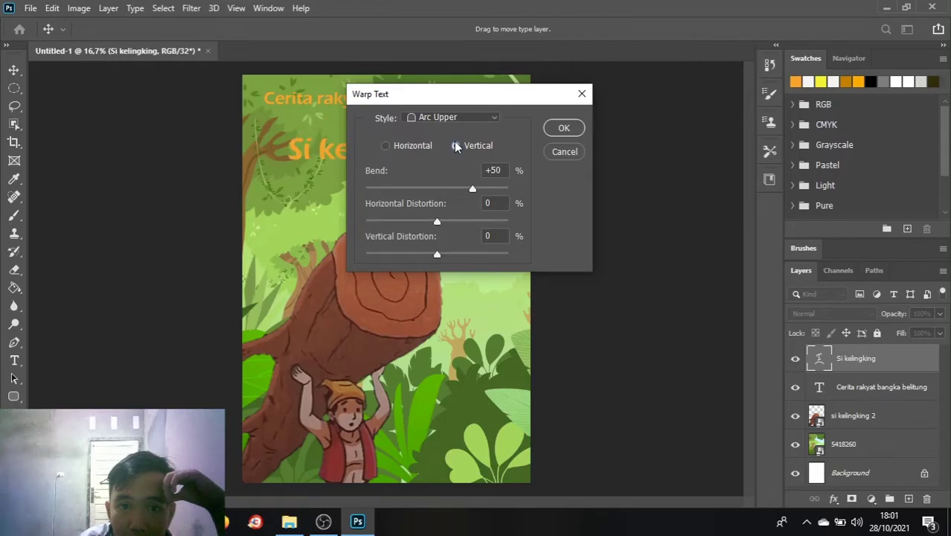
left_click(385, 146)
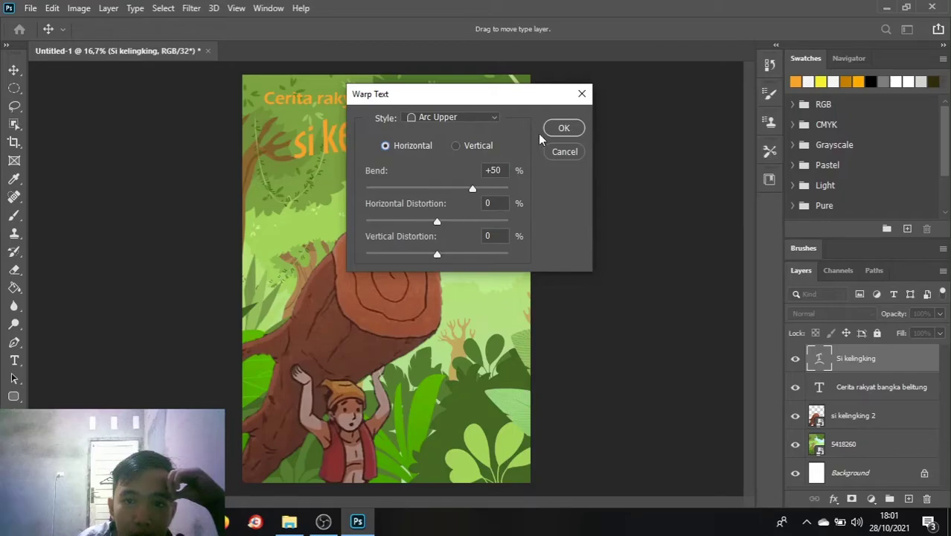
left_click(560, 126)
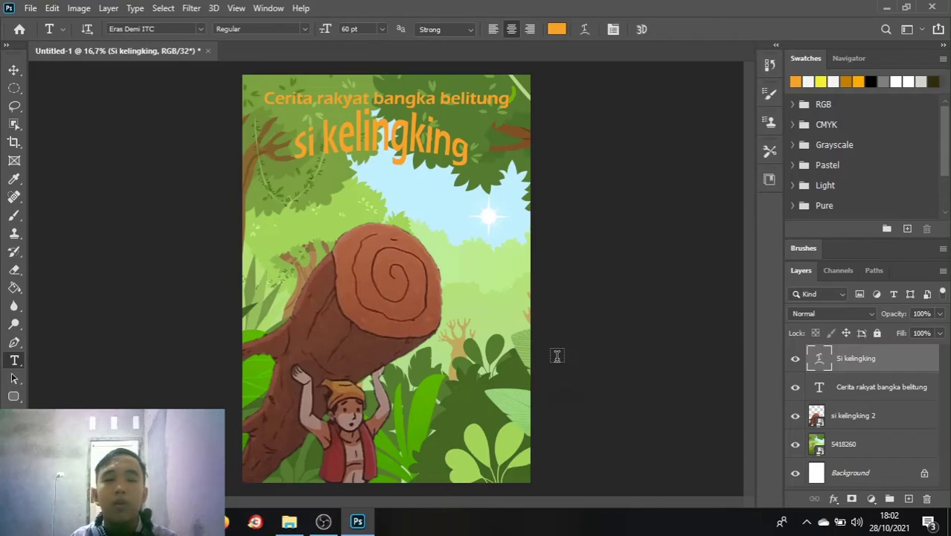
- Save the design as a Photoshop file named "poster si kelingking" in the tugas senbud folder, with Maximize Compatibility on
left_click(30, 8)
mouse_move(52, 8)
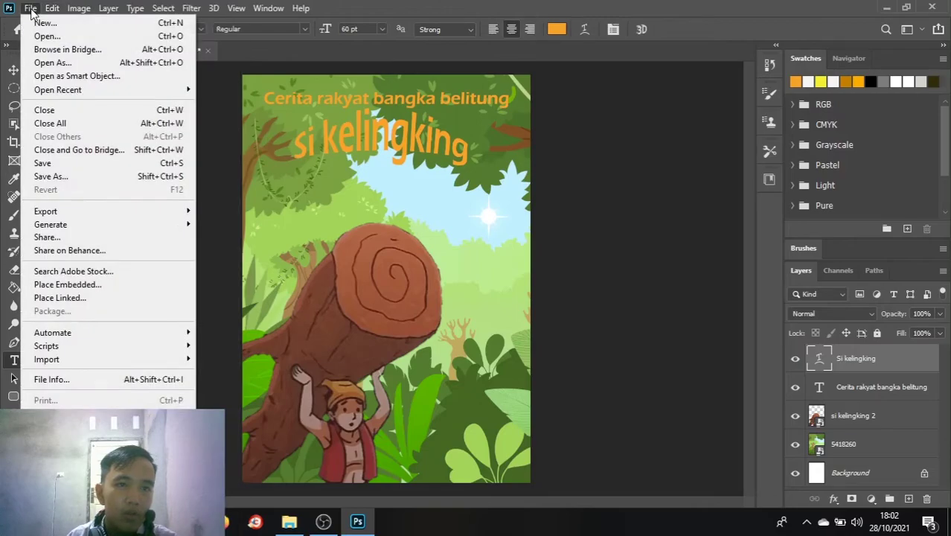
left_click(105, 177)
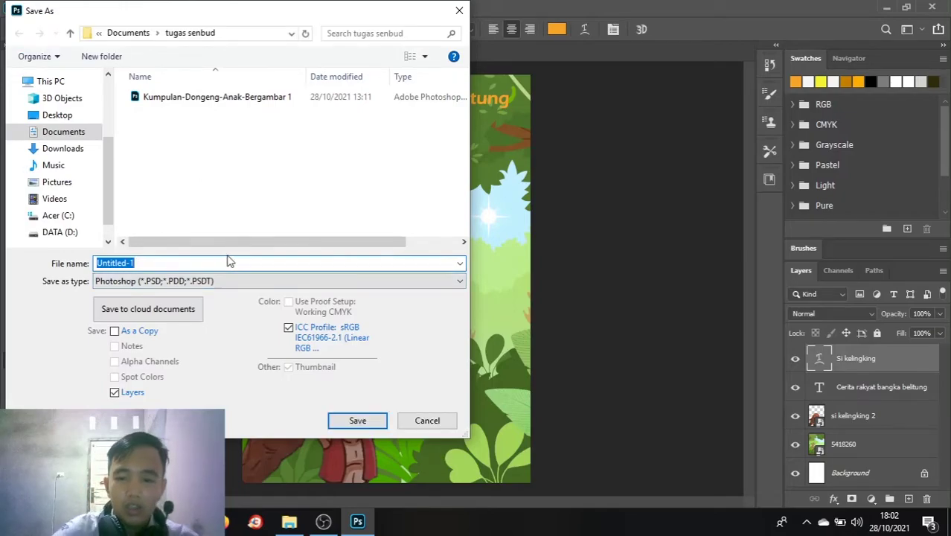
key("BackSpace")
type("si k")
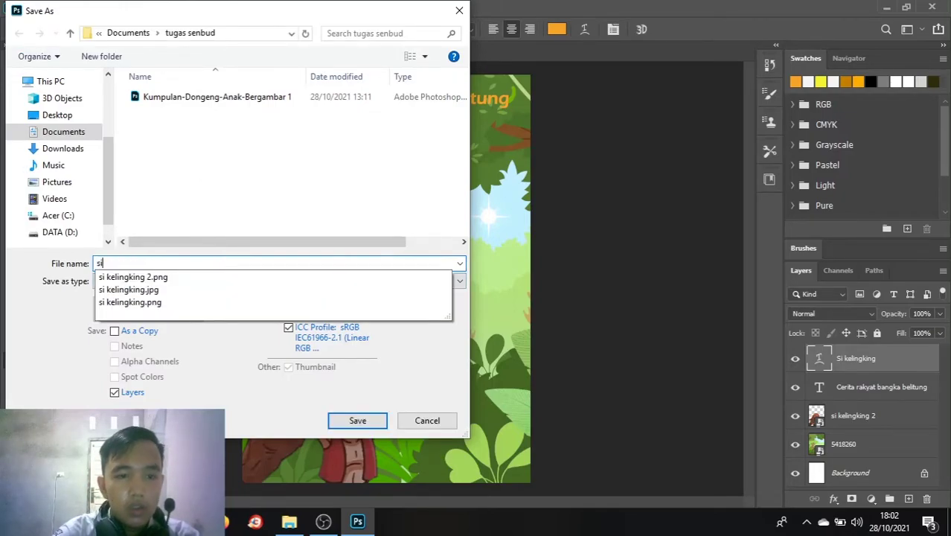
key("BackSpace")
key("BackSpace")
key("BackSpace")
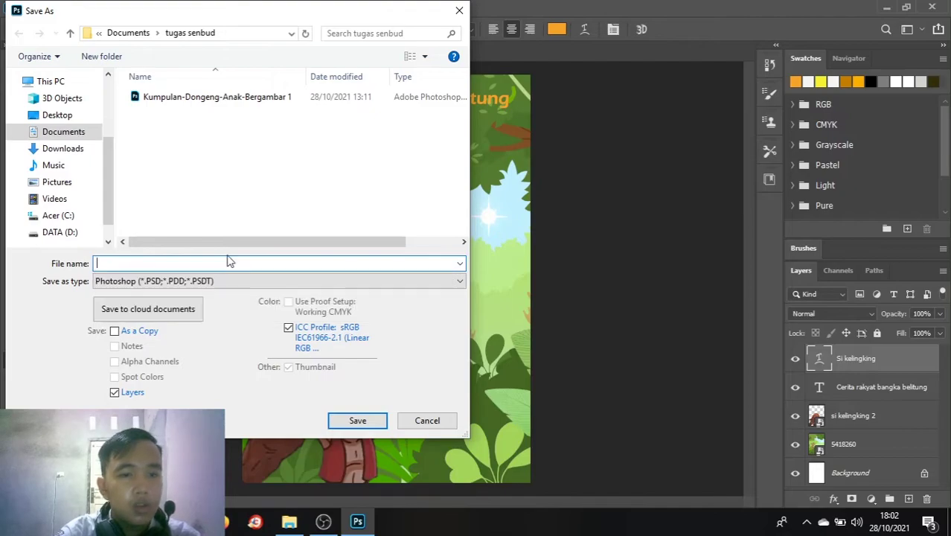
type("poster si ")
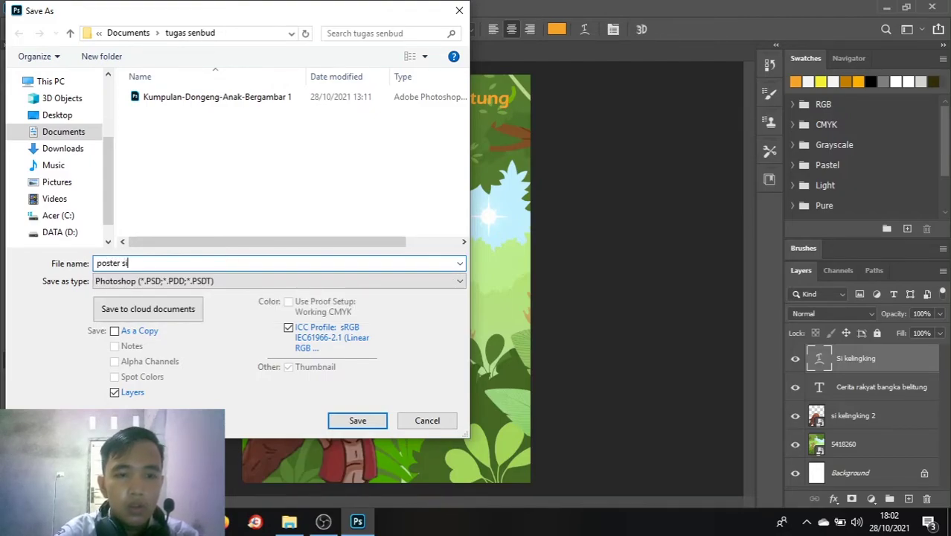
type("kelingking")
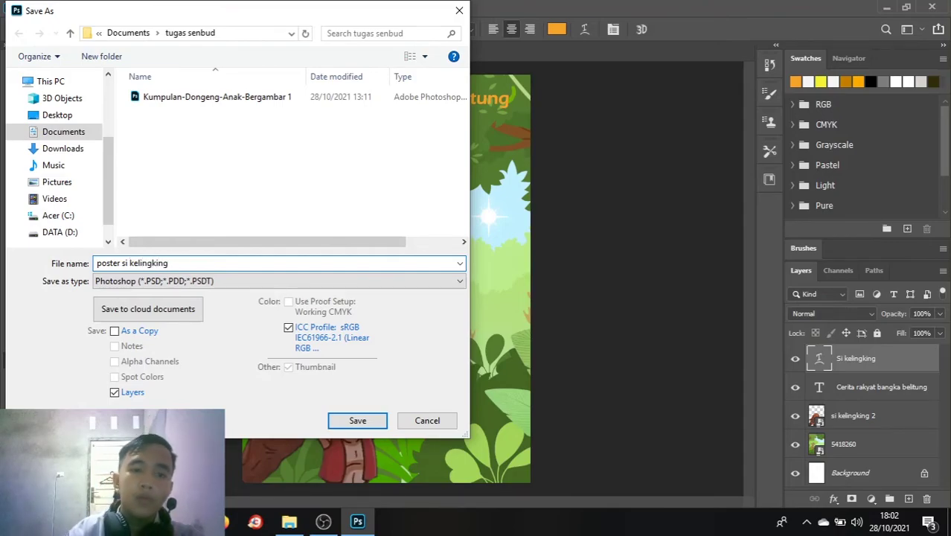
left_click(358, 420)
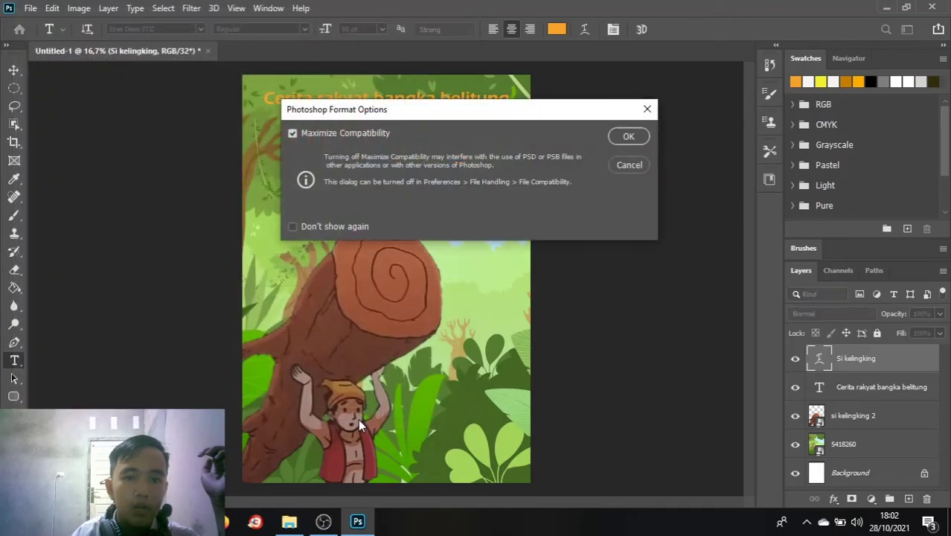
left_click(628, 136)
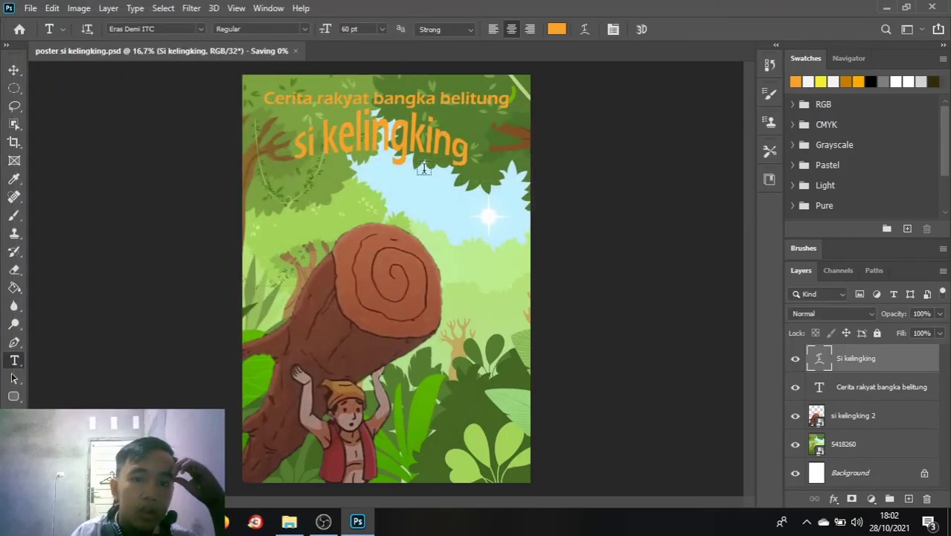